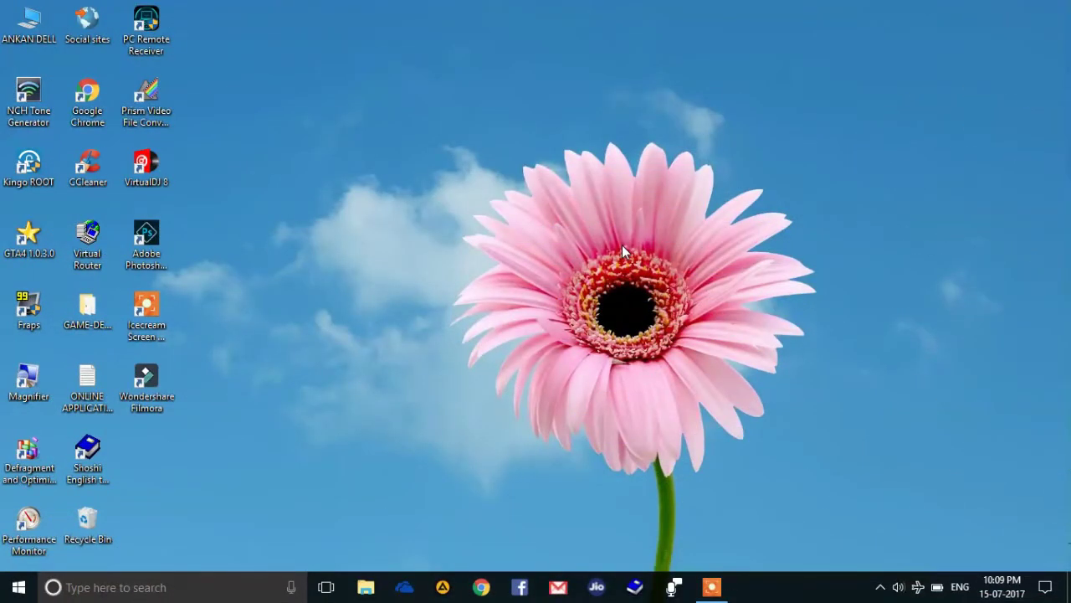
- Expand the Windows Administrative Tools folder in the Start menu's app list
left_click(18, 586)
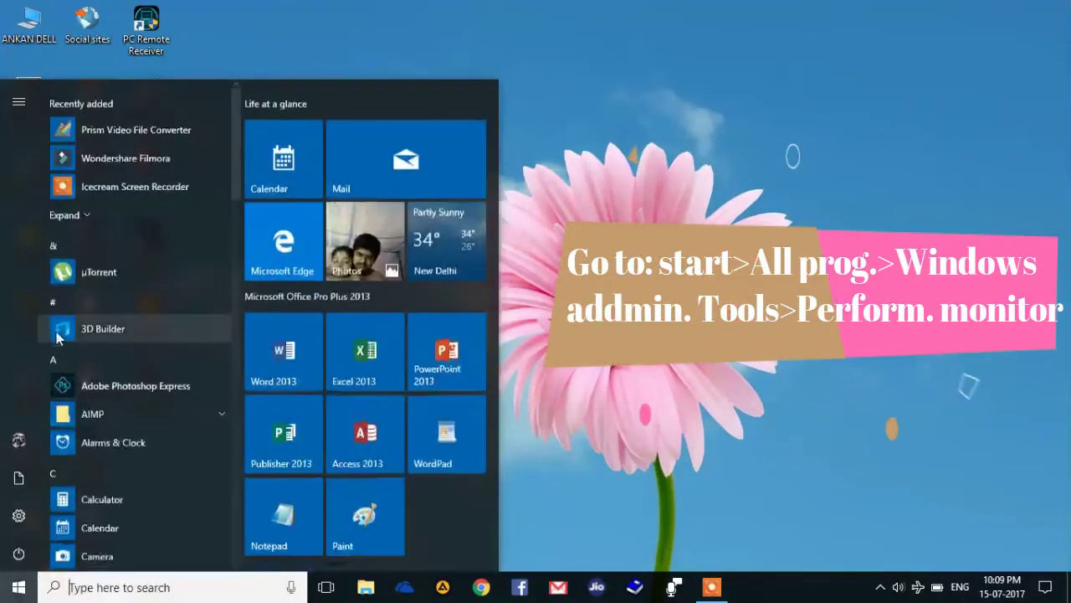
scroll(92, 388, "down", 5)
scroll(92, 393, "down", 10)
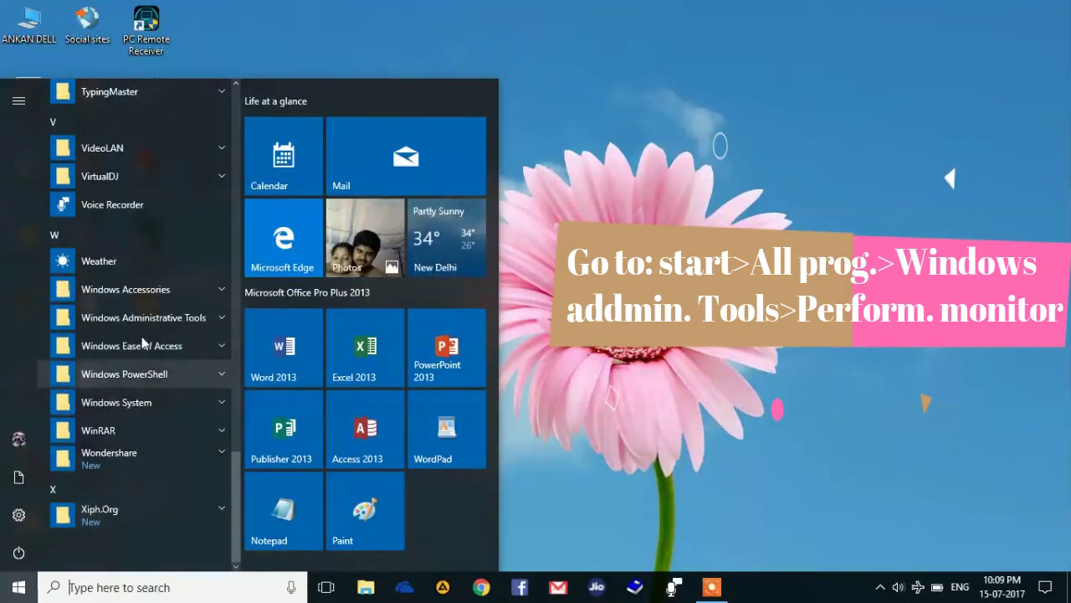
left_click(151, 327)
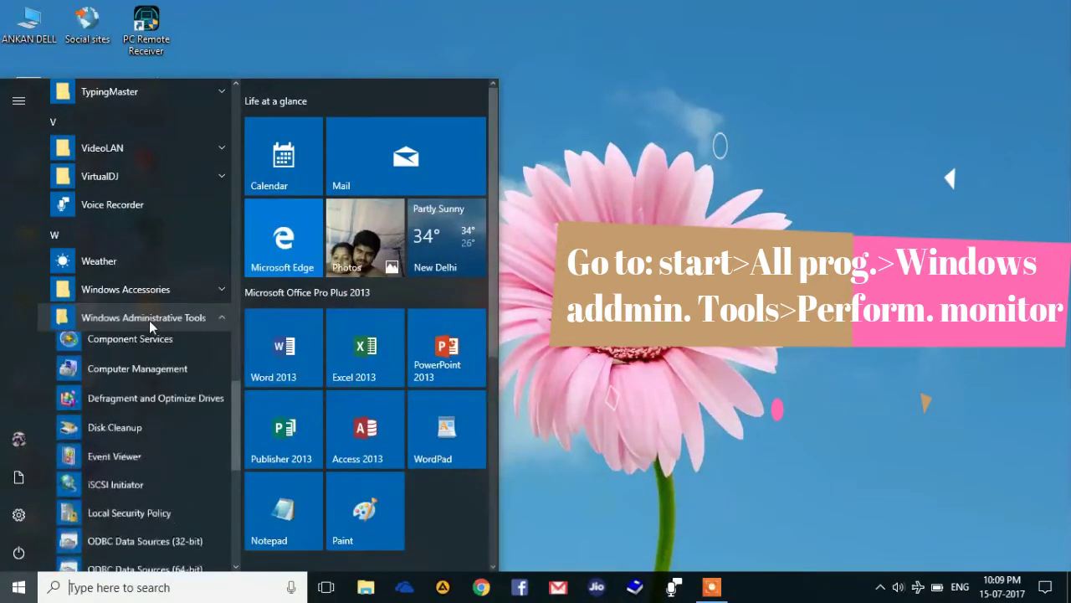
scroll(152, 328, "down", 5)
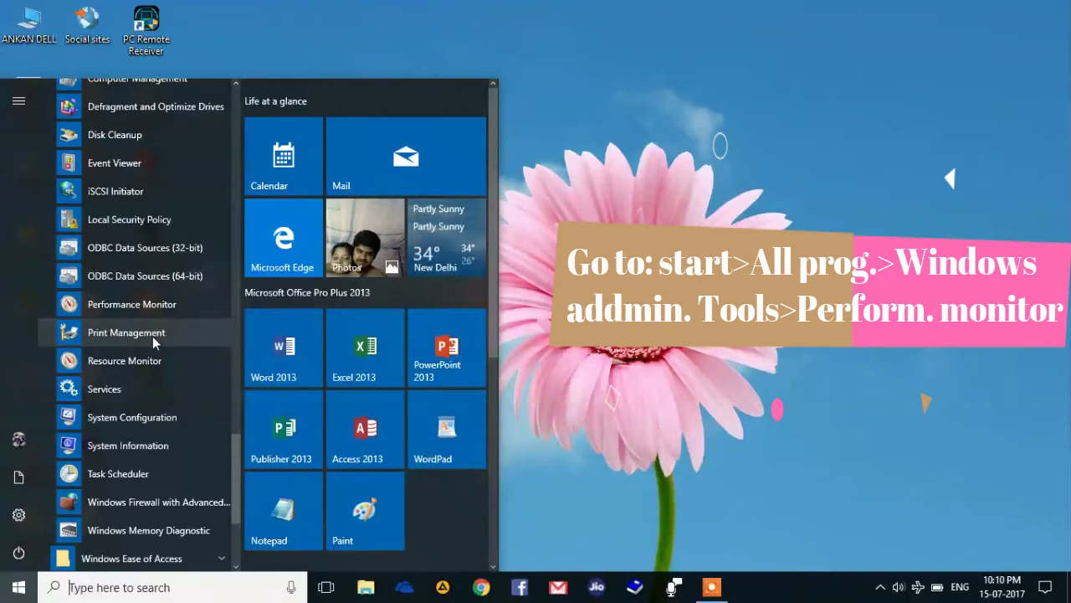
- Launch Performance Monitor, open User Defined data collector sets, and bring up New > Data Collector Set
left_click(151, 309)
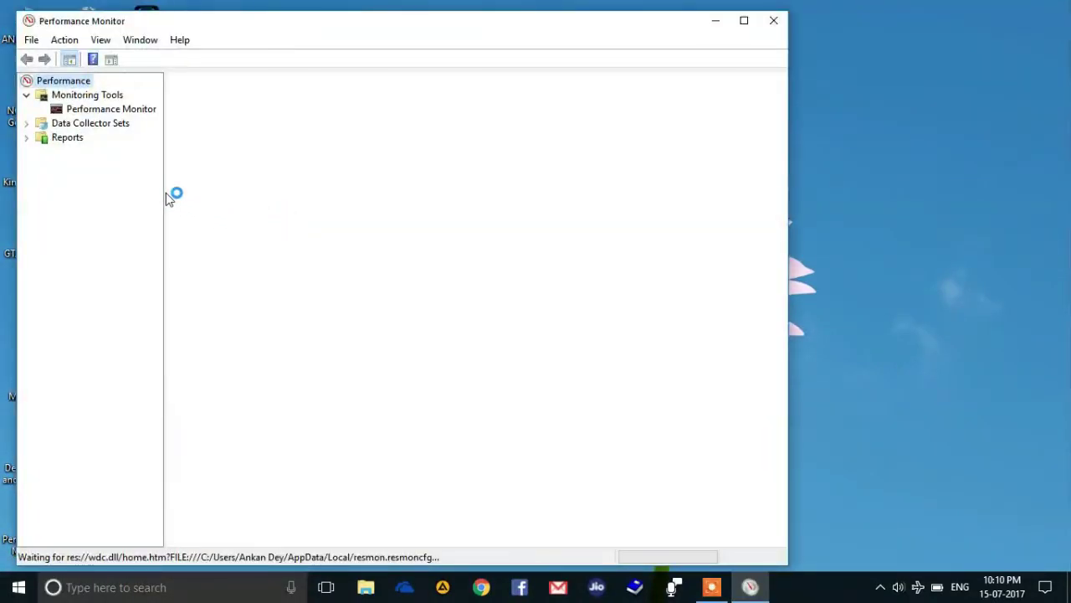
double_click(92, 125)
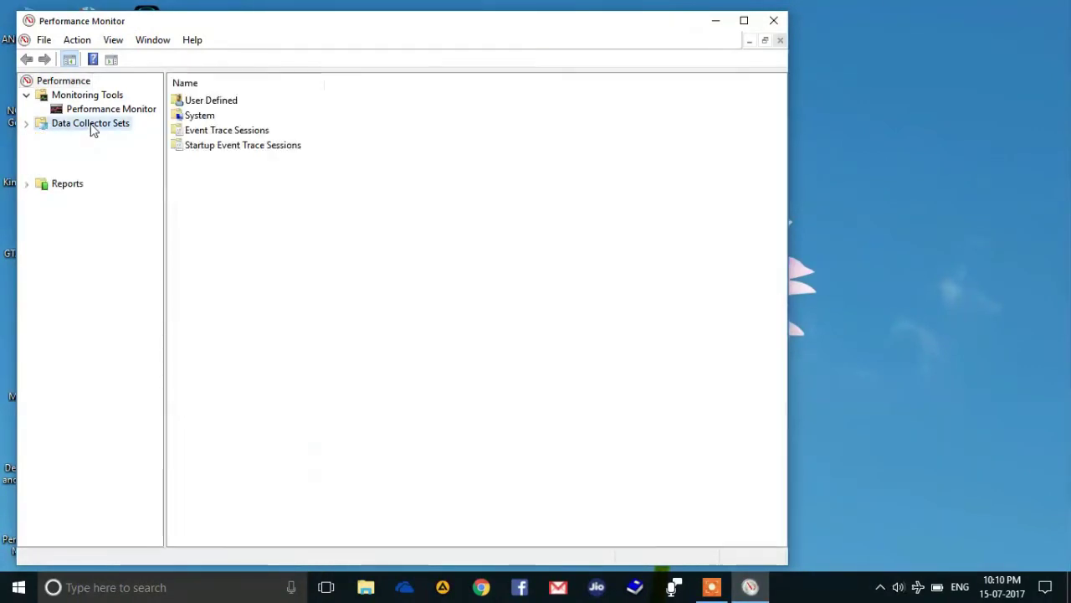
double_click(211, 101)
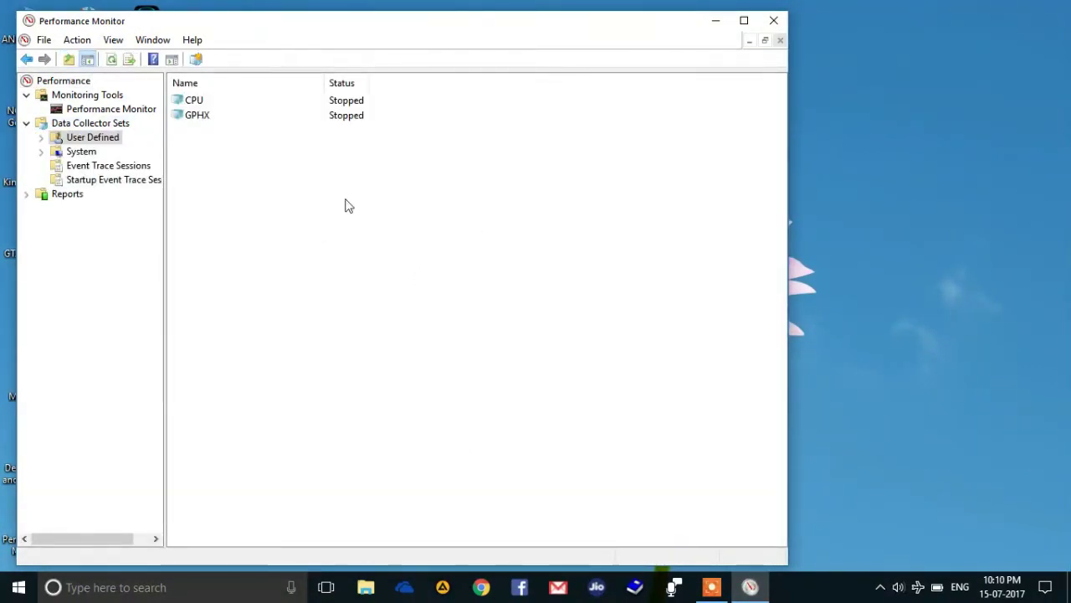
right_click(348, 228)
mouse_move(369, 237)
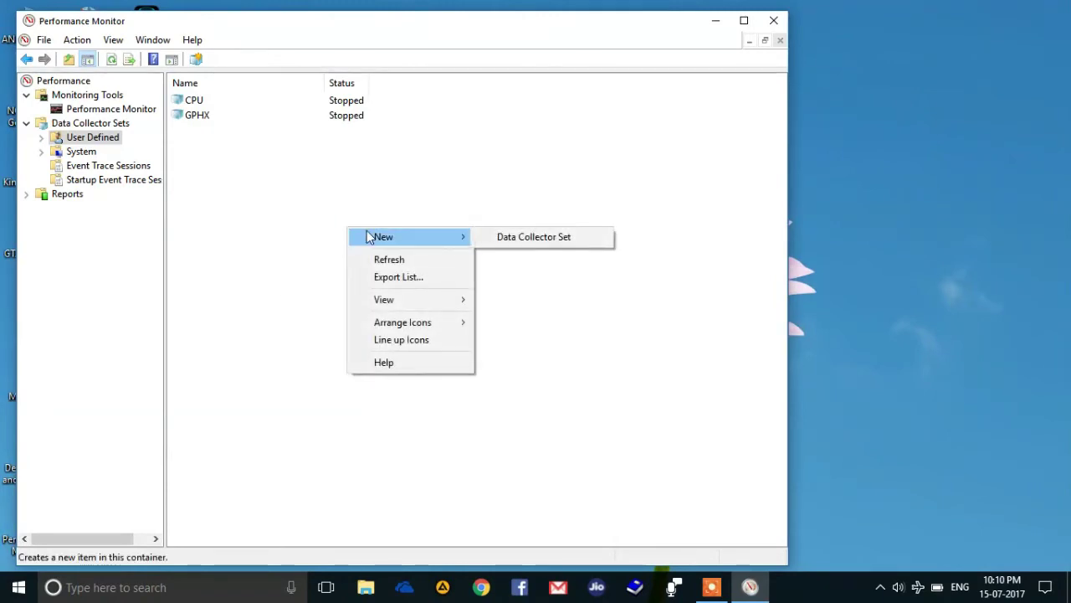
- Start a new data collector set named 'Precessor', created manually (Advanced)
left_click(514, 238)
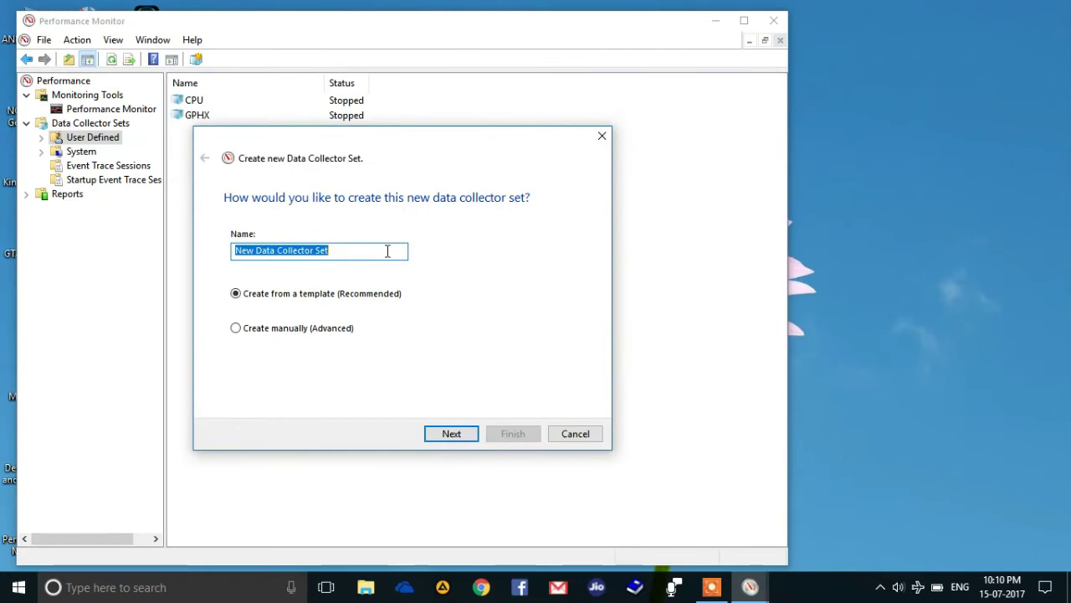
key("BackSpace")
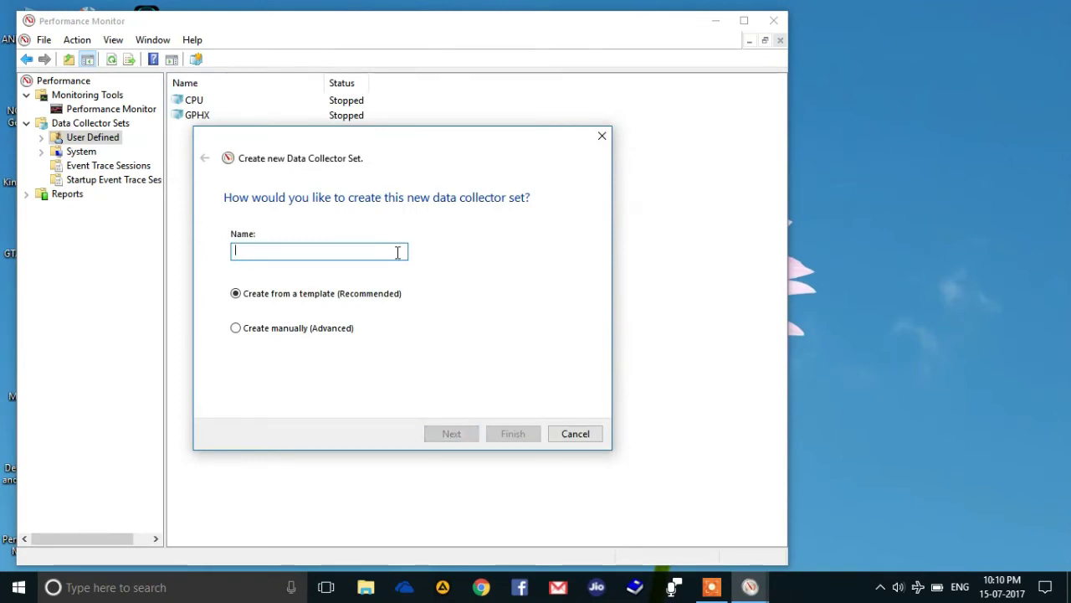
type("Pre")
type("ce")
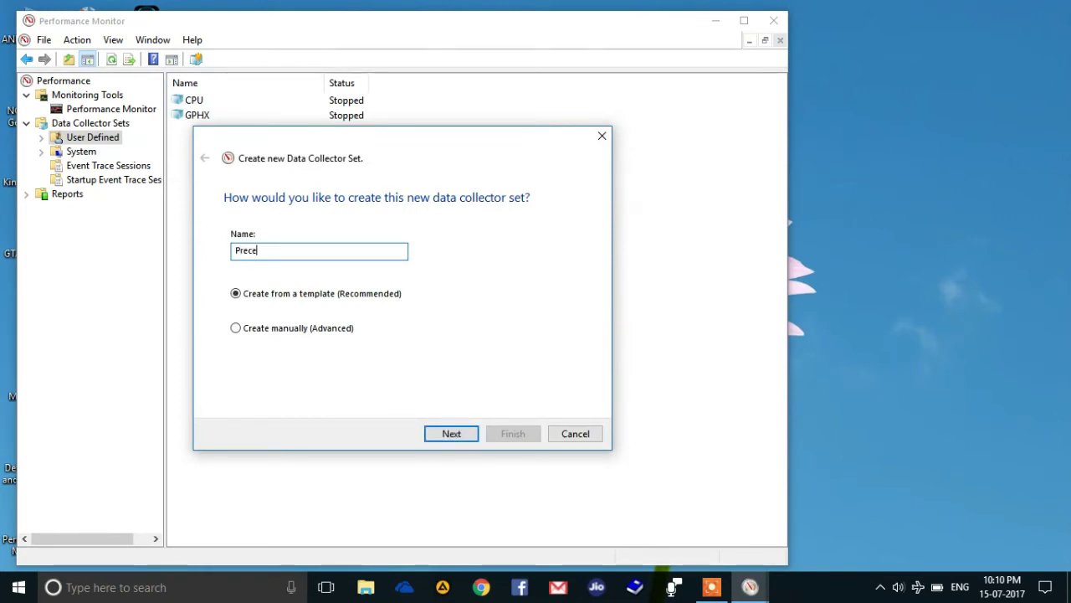
type("ss")
left_click(236, 329)
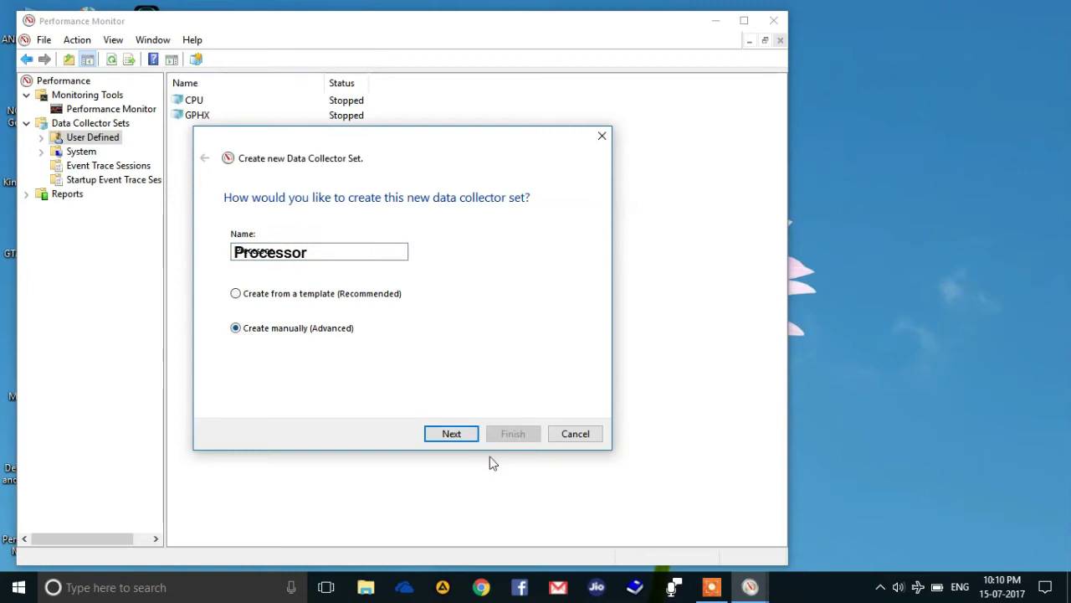
- Choose to log performance counter data and continue to counter selection
left_click(452, 435)
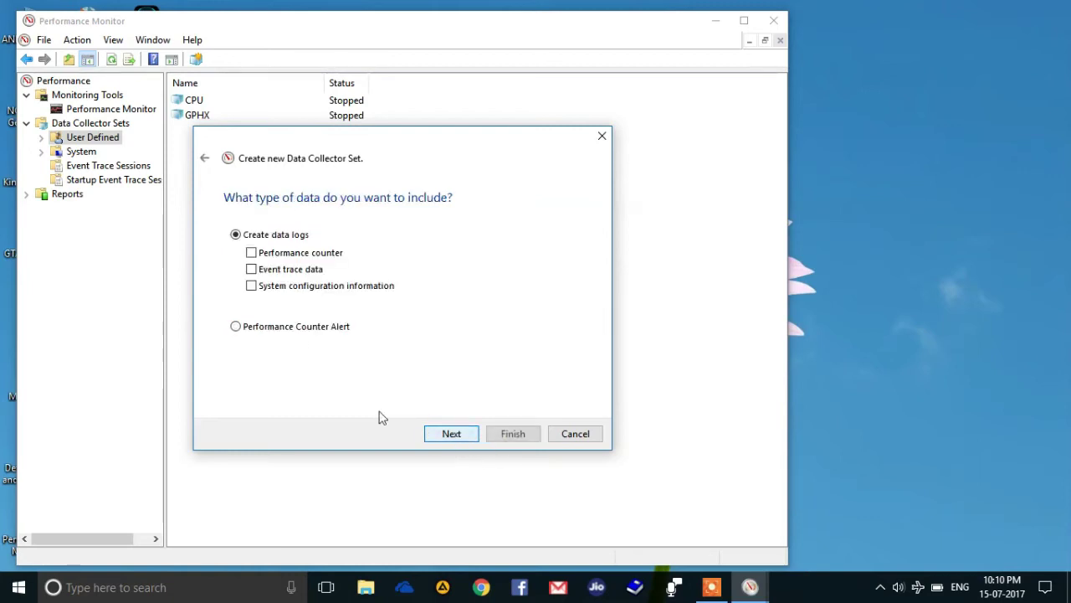
left_click(297, 261)
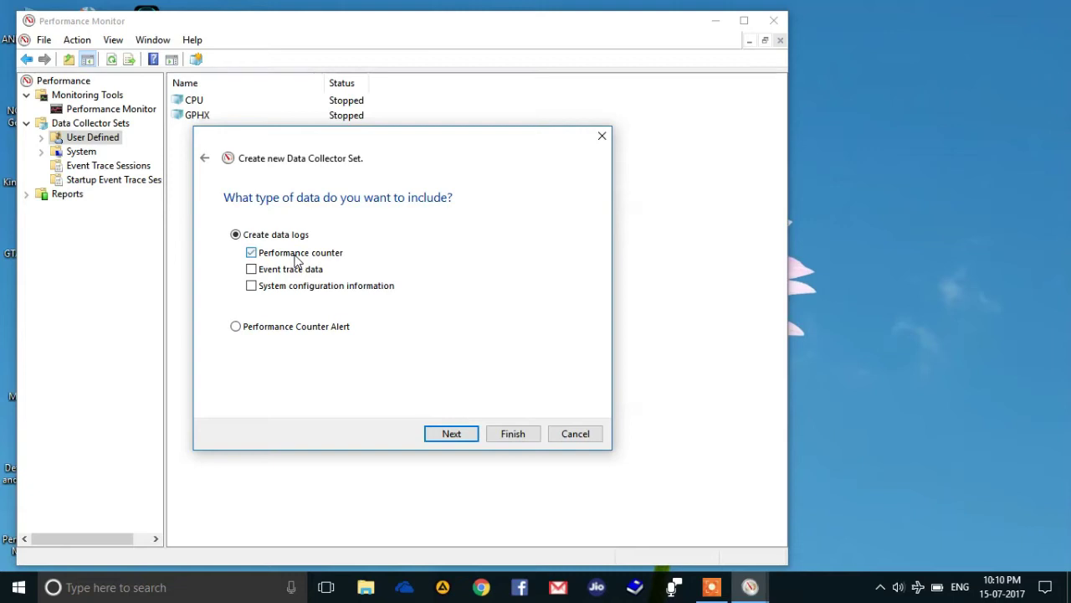
left_click(446, 437)
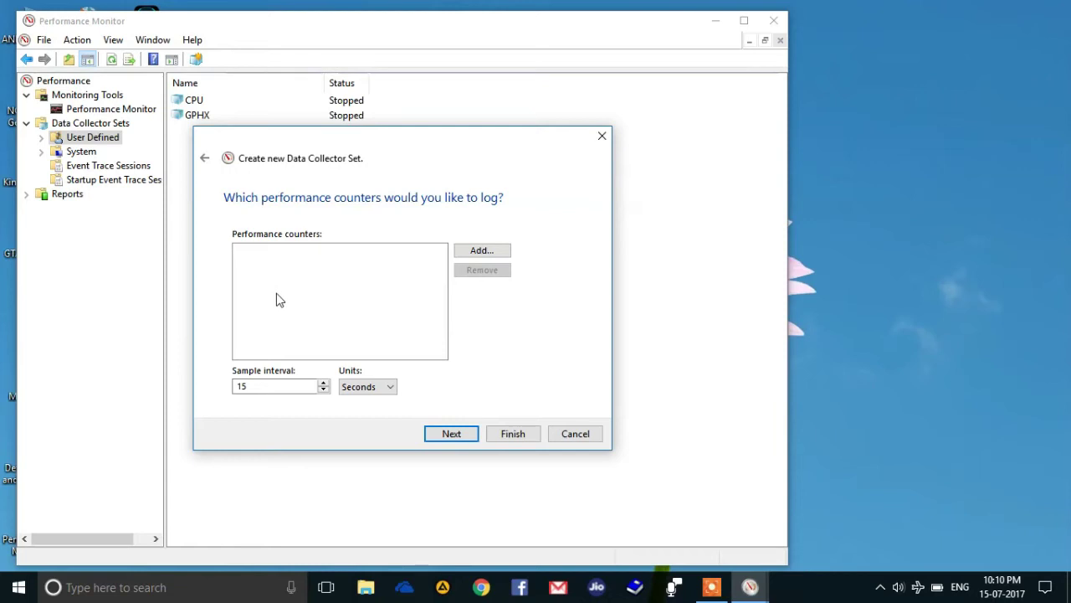
- Add the Processor counters for instance 1
left_click(500, 252)
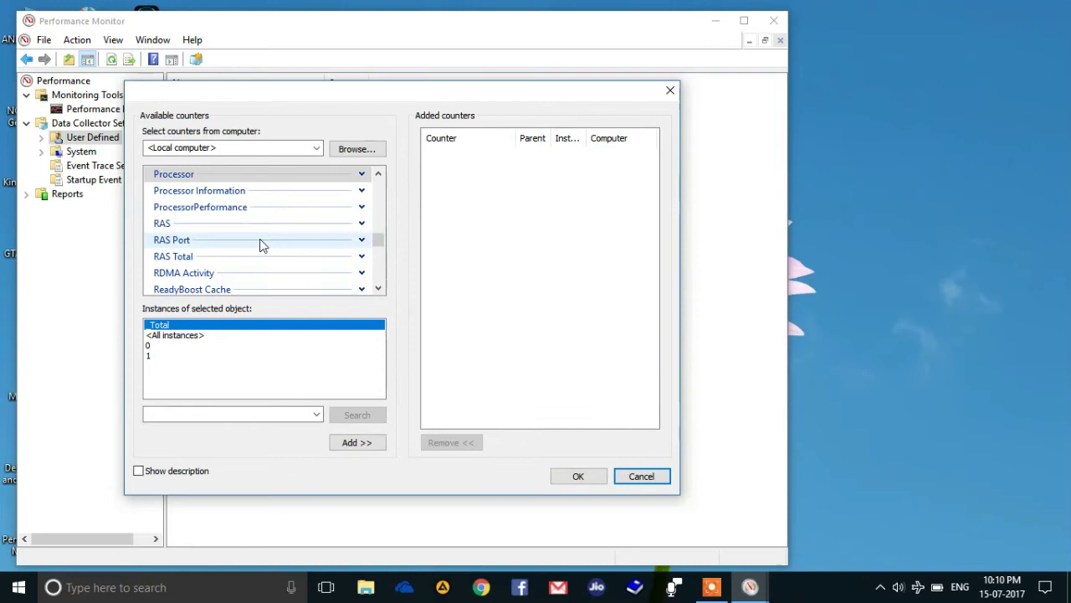
left_click(155, 357)
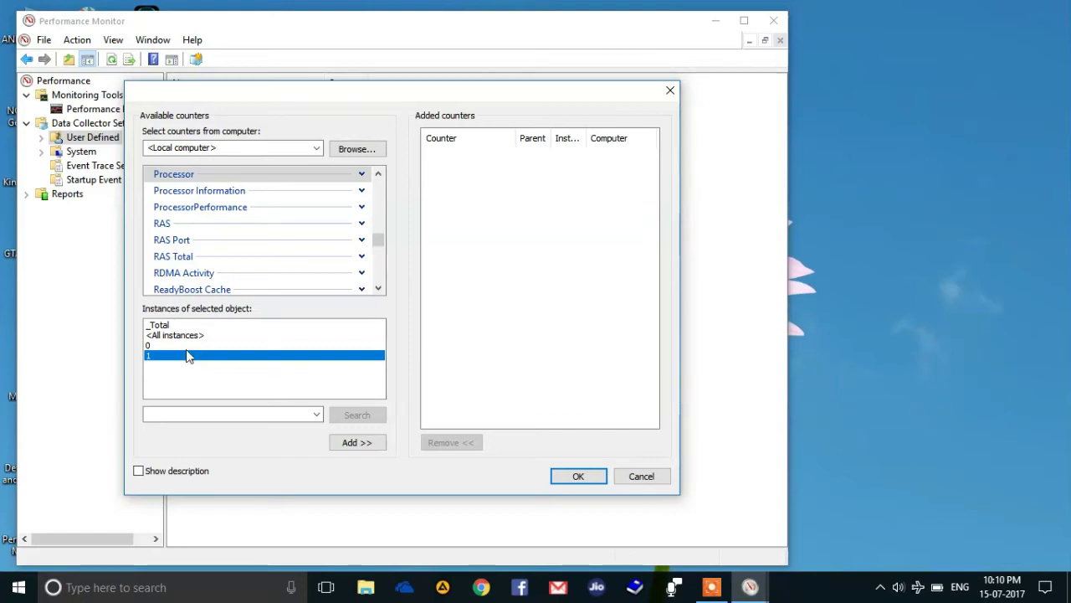
left_click(166, 346)
left_click(163, 354)
left_click(374, 449)
- Add the Process Thread Count counter for the _Total instance
scroll(170, 195, "up", 1)
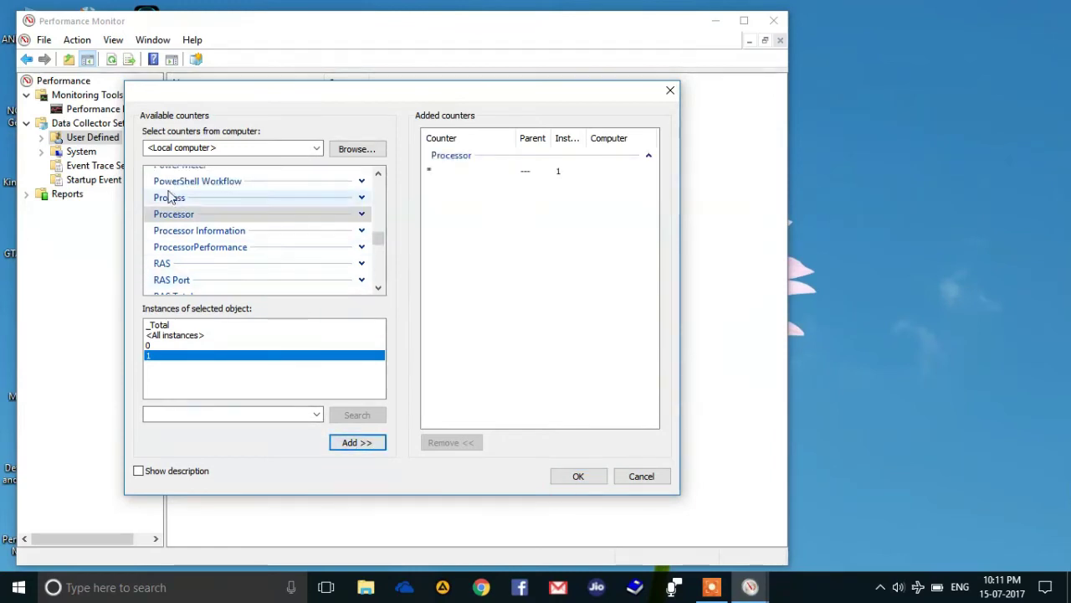
left_click(361, 197)
scroll(186, 267, "down", 2)
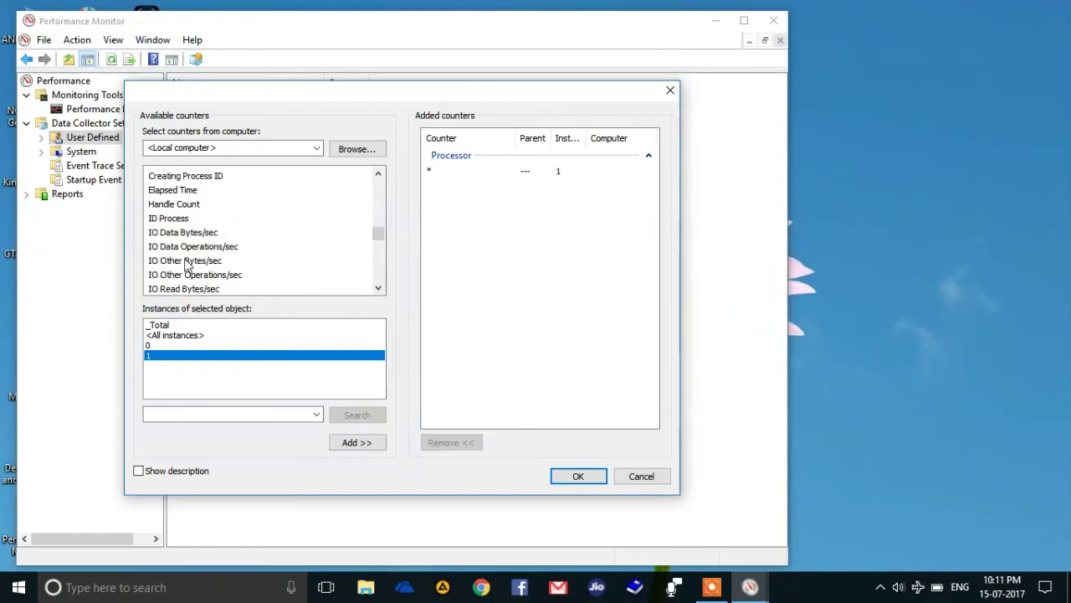
scroll(186, 266, "down", 4)
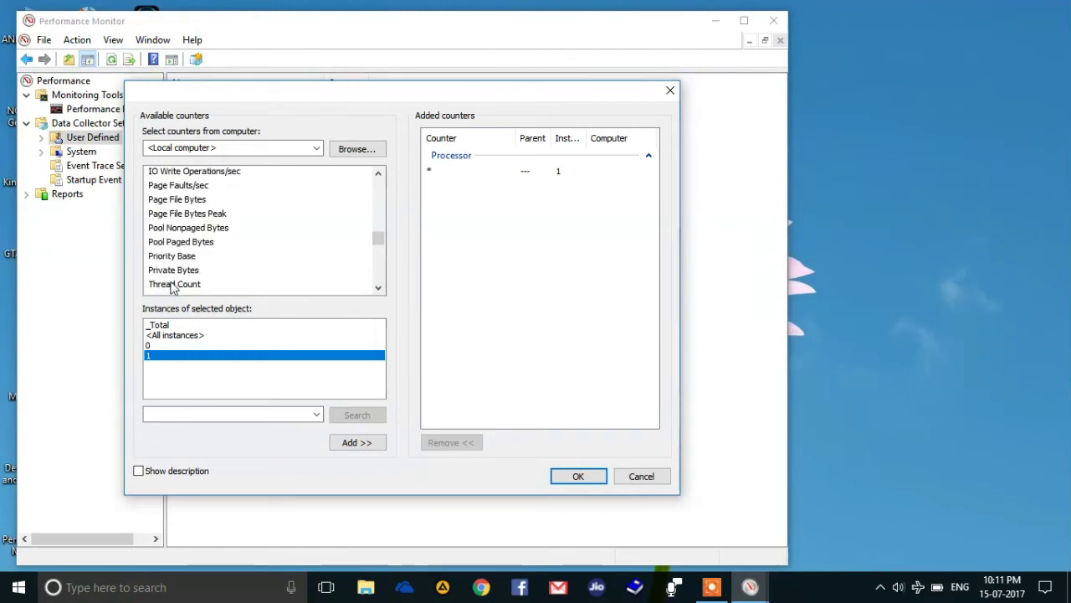
left_click(174, 284)
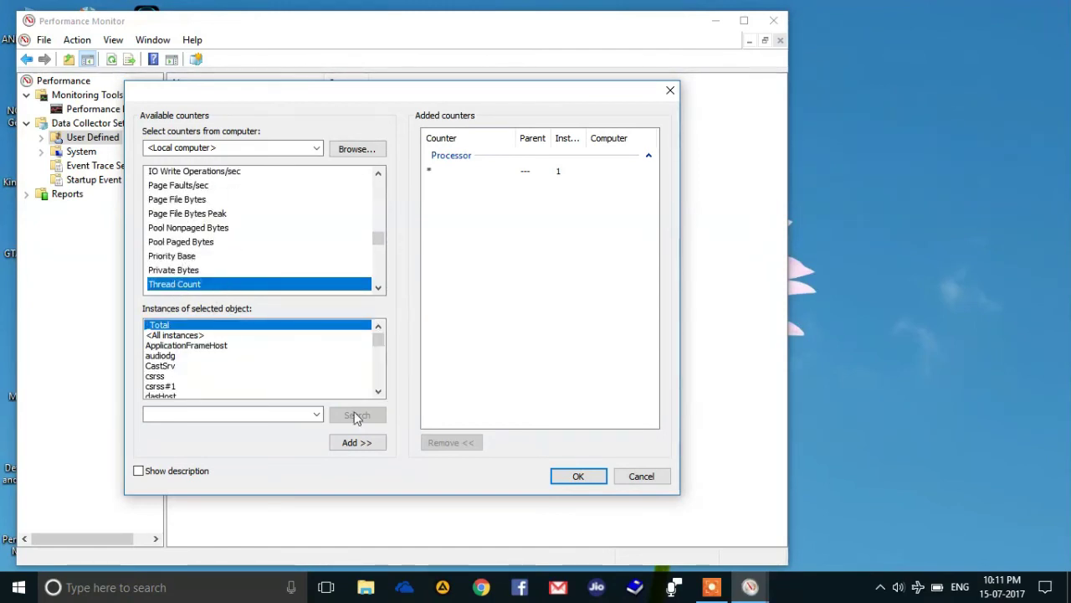
left_click(354, 441)
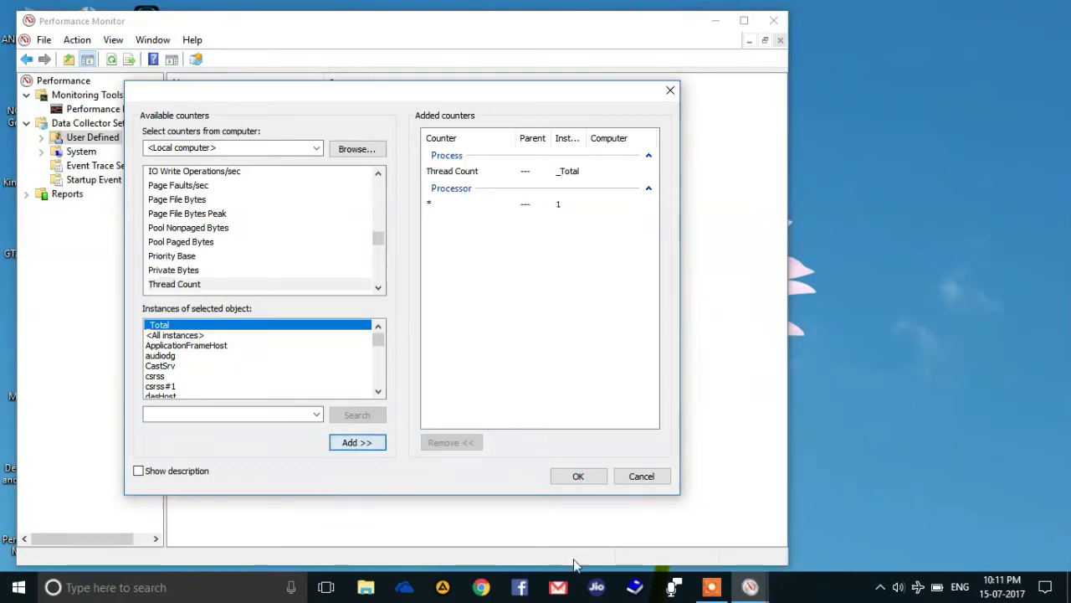
- Confirm the counters, keep the default log location, and finish with 'Open properties' selected
left_click(578, 476)
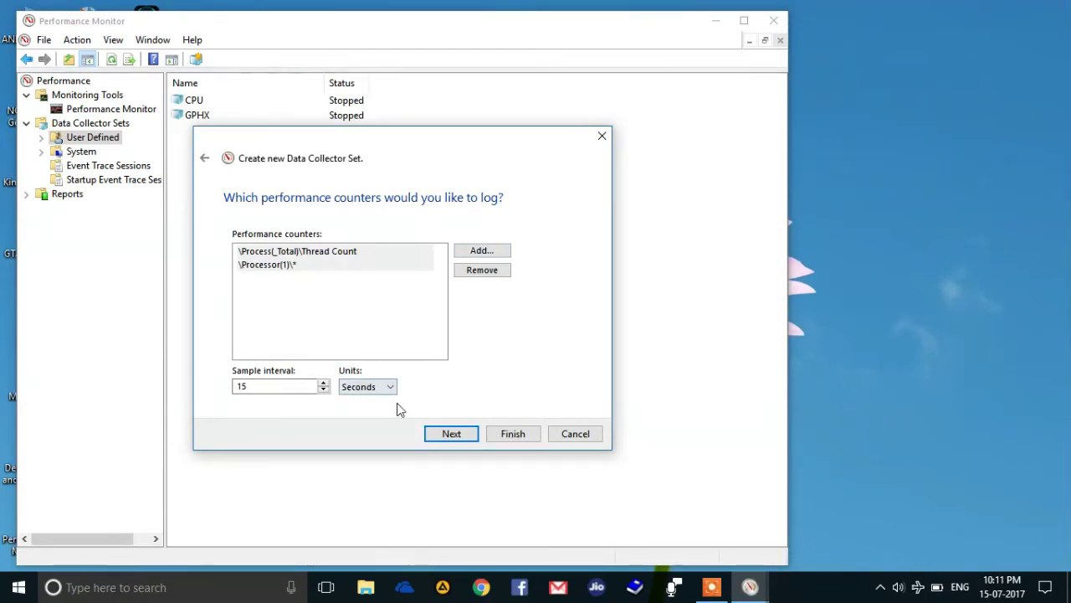
left_click(457, 434)
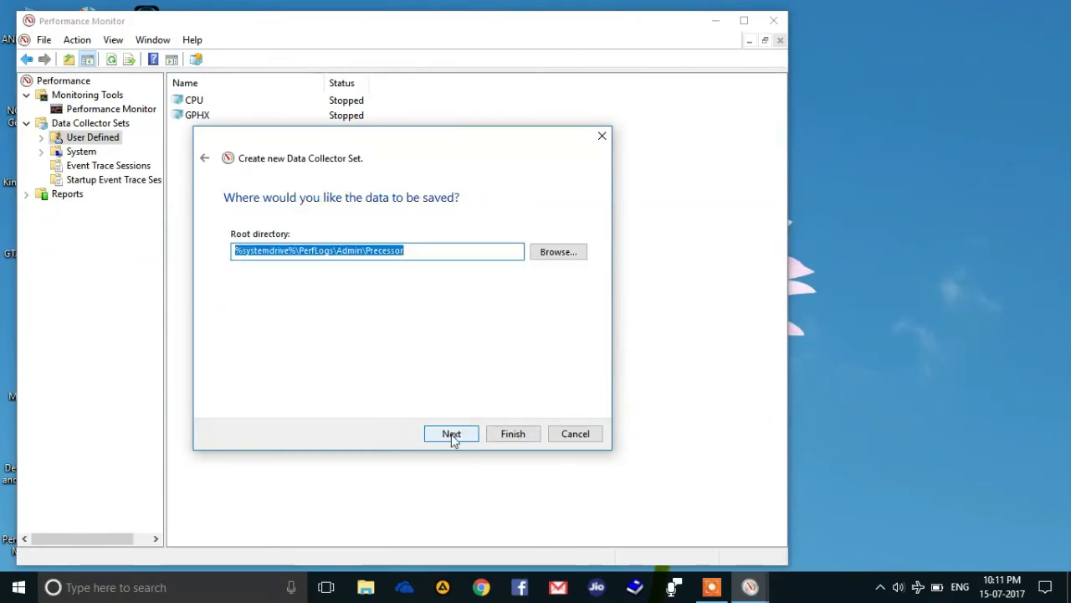
left_click(451, 433)
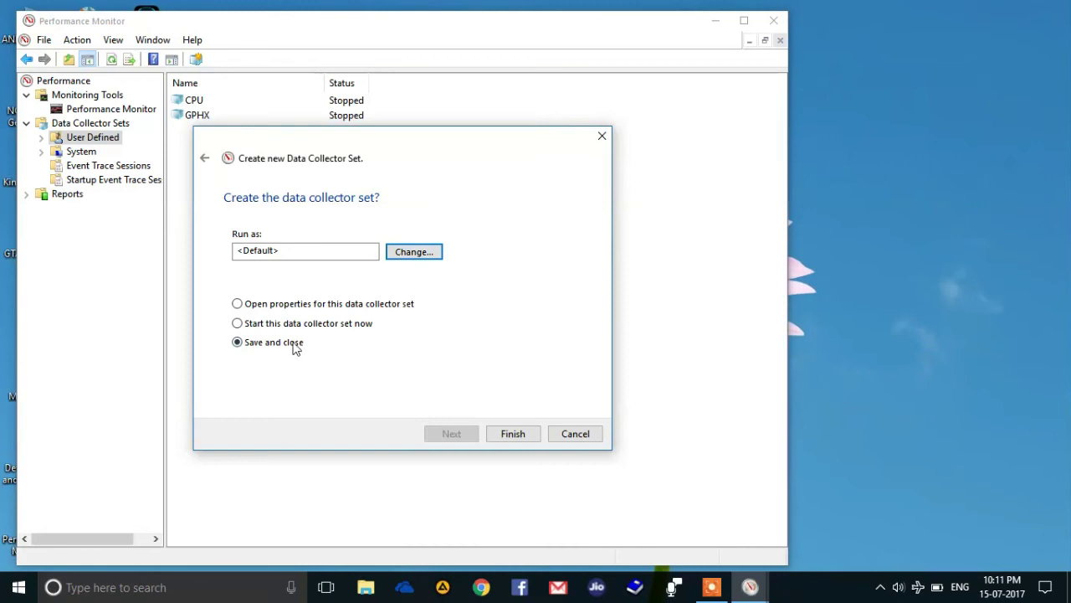
left_click(259, 304)
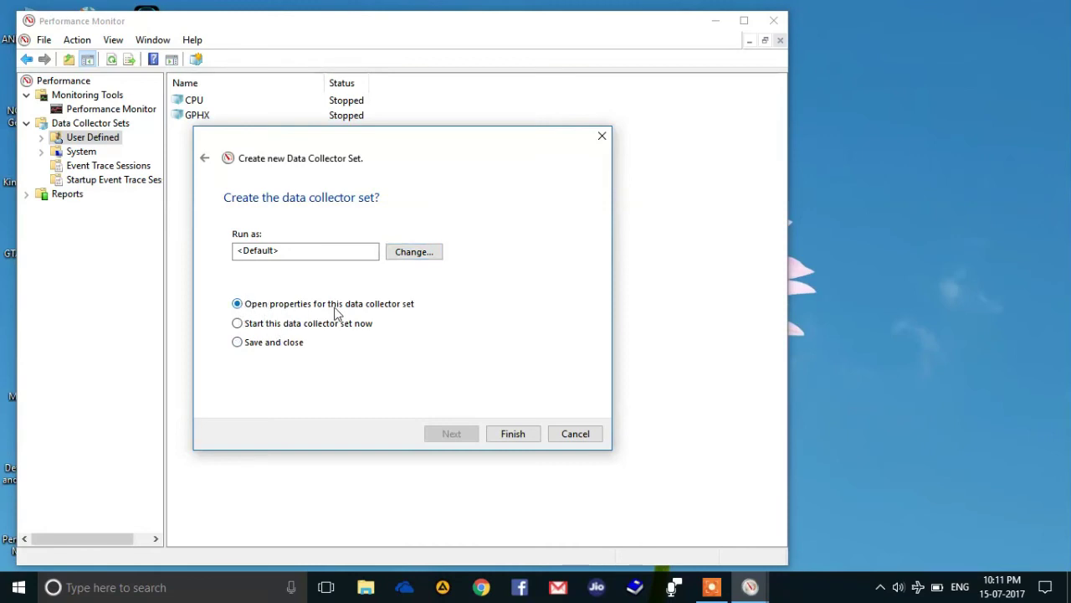
left_click(512, 433)
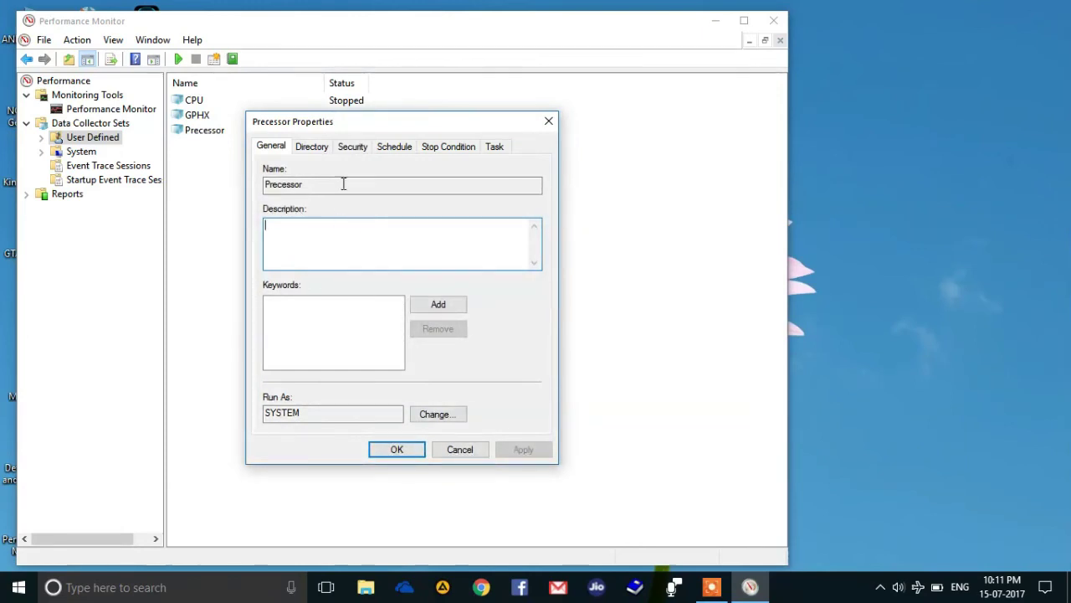
- Check the Directory tab in Precessor Properties, close it, and select the Precessor set
left_click(312, 148)
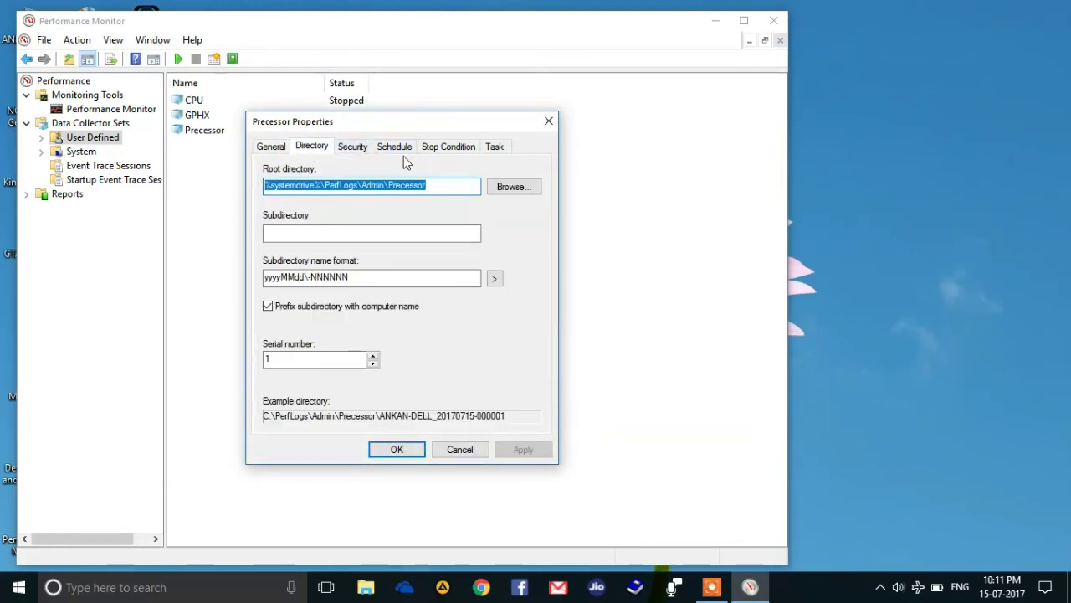
left_click(549, 121)
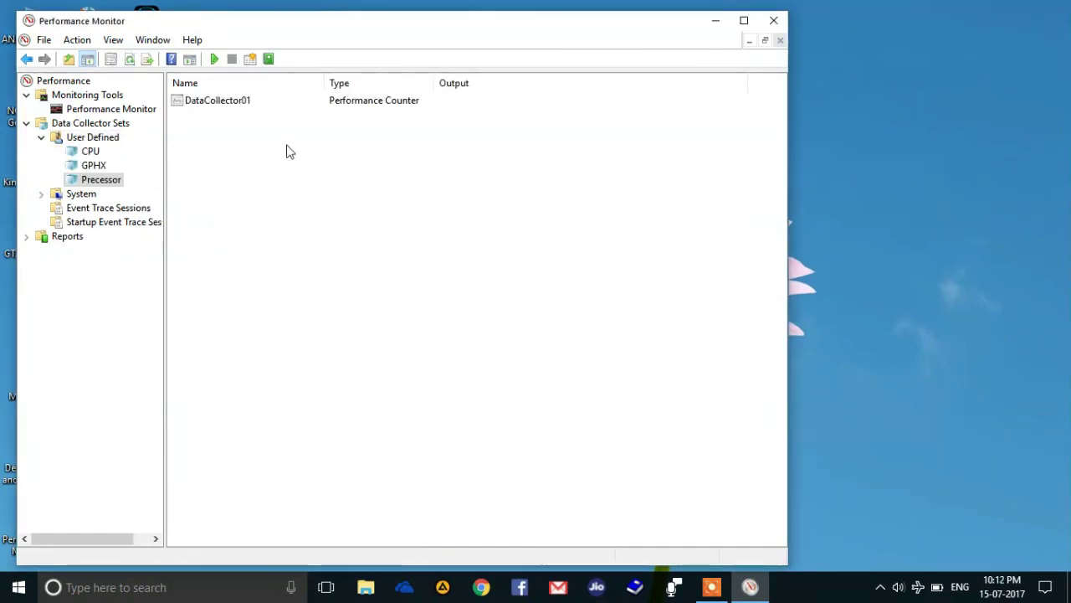
left_click(78, 181)
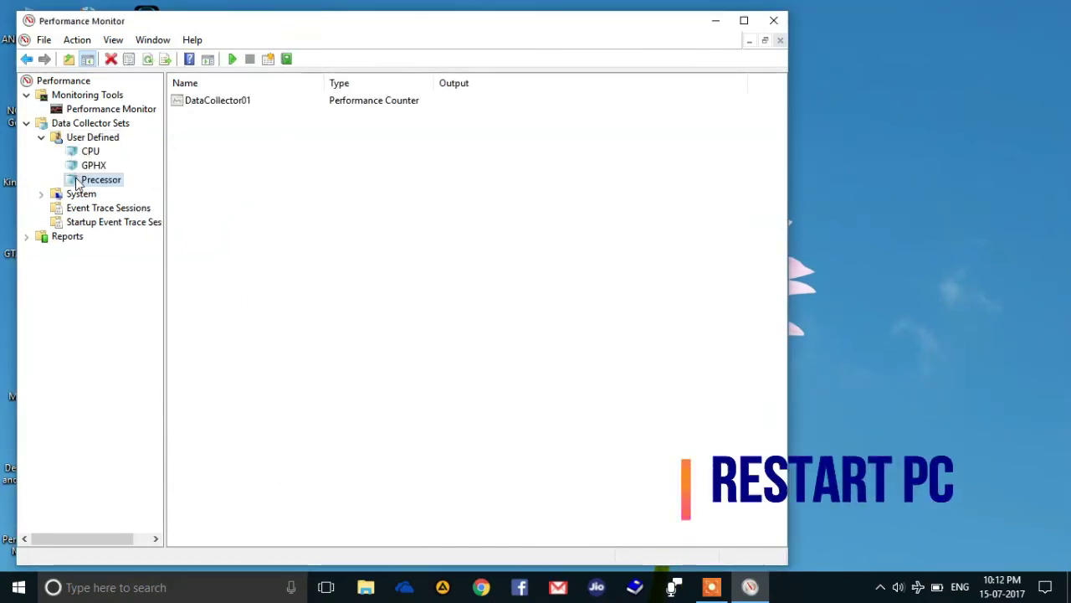